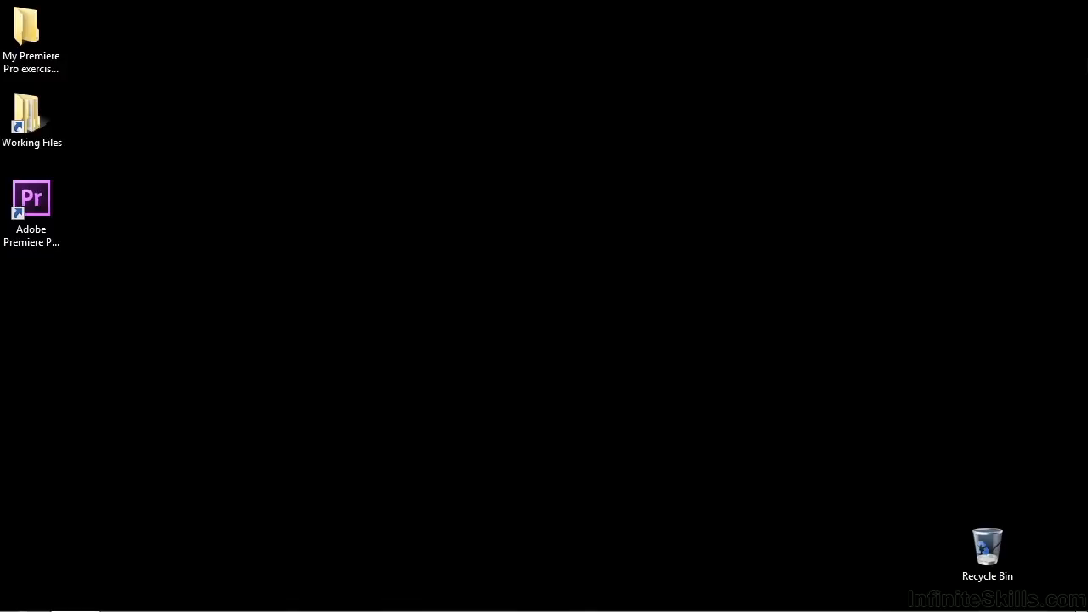
# Open the project 1103-scopes.prproj from the projects folder inside Working Files
pyautogui.doubleClick(31, 119)
pyautogui.doubleClick(459, 289)
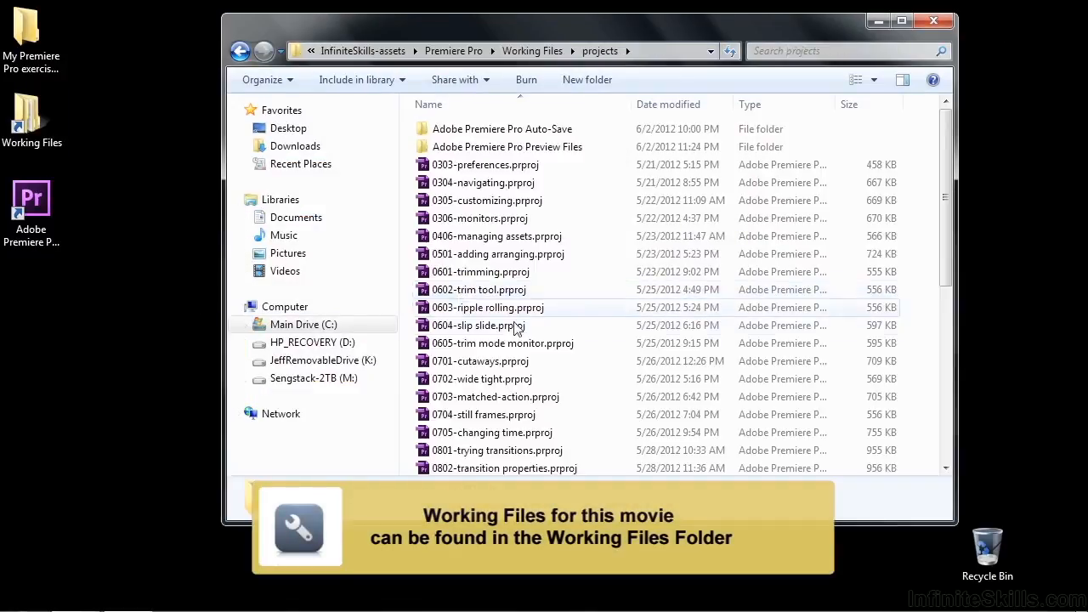
pyautogui.moveTo(943, 274); pyautogui.dragTo(952, 462)
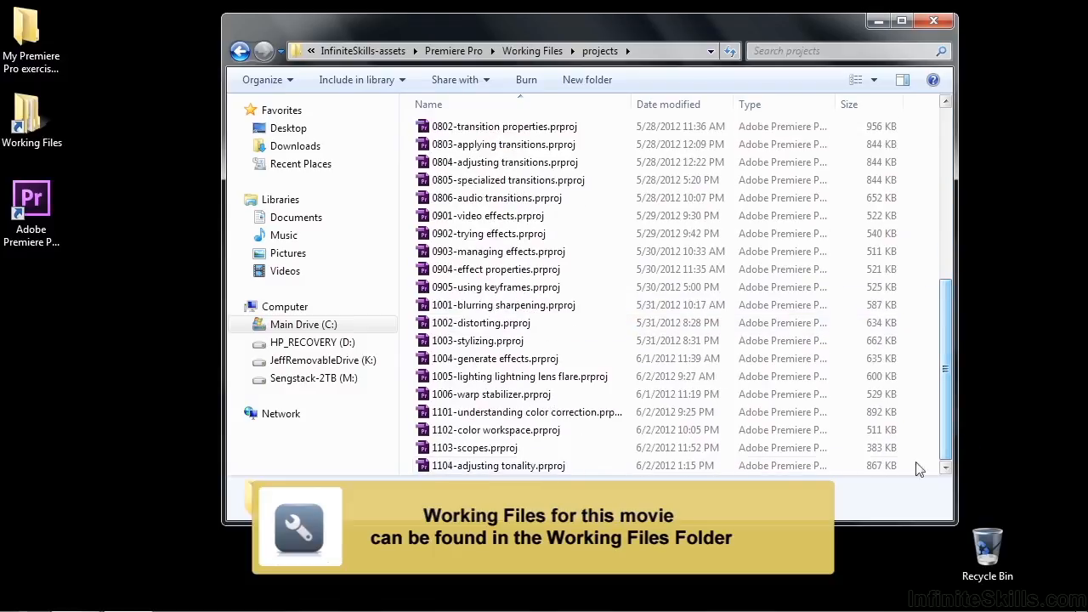
pyautogui.click(435, 448)
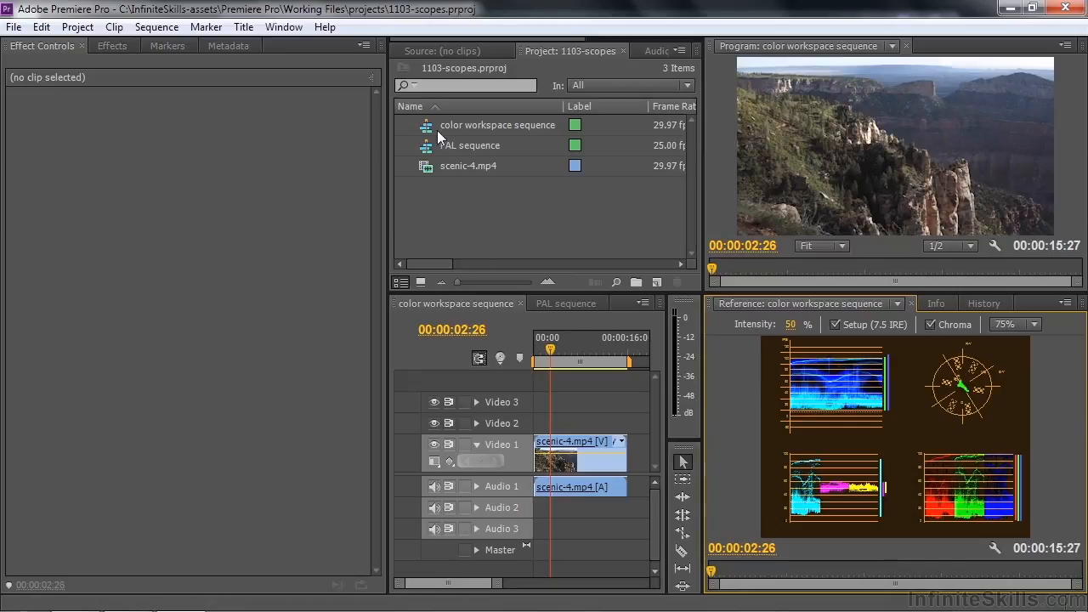
pyautogui.moveTo(439, 133)
# Switch the reference monitor from All Scopes to YC Waveform, and turn off Chroma and Setup (7.5 IRE)
pyautogui.click(1067, 304)
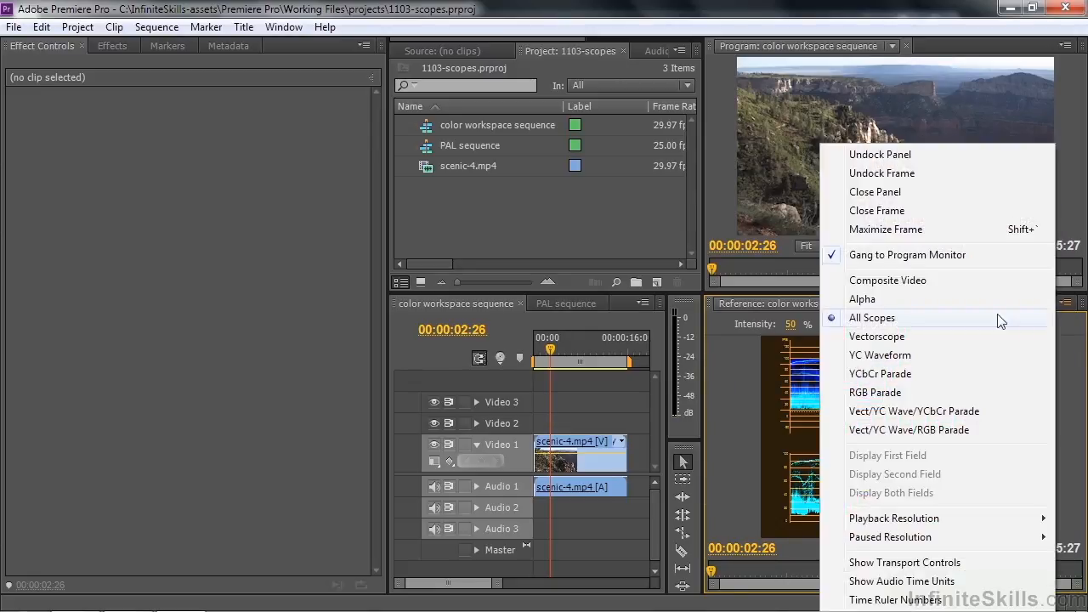
pyautogui.click(870, 318)
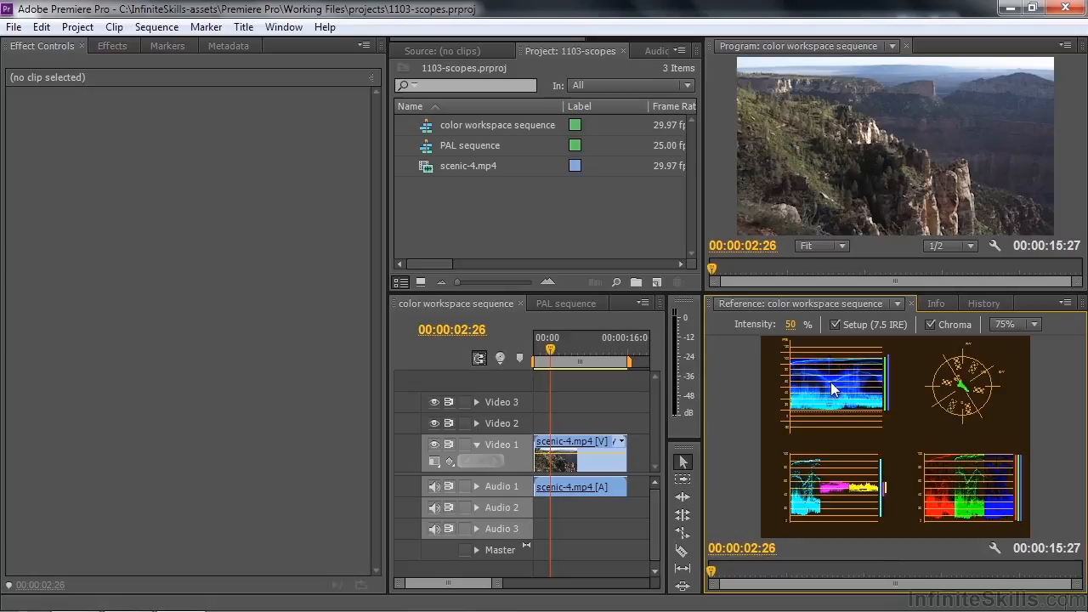
pyautogui.click(1065, 303)
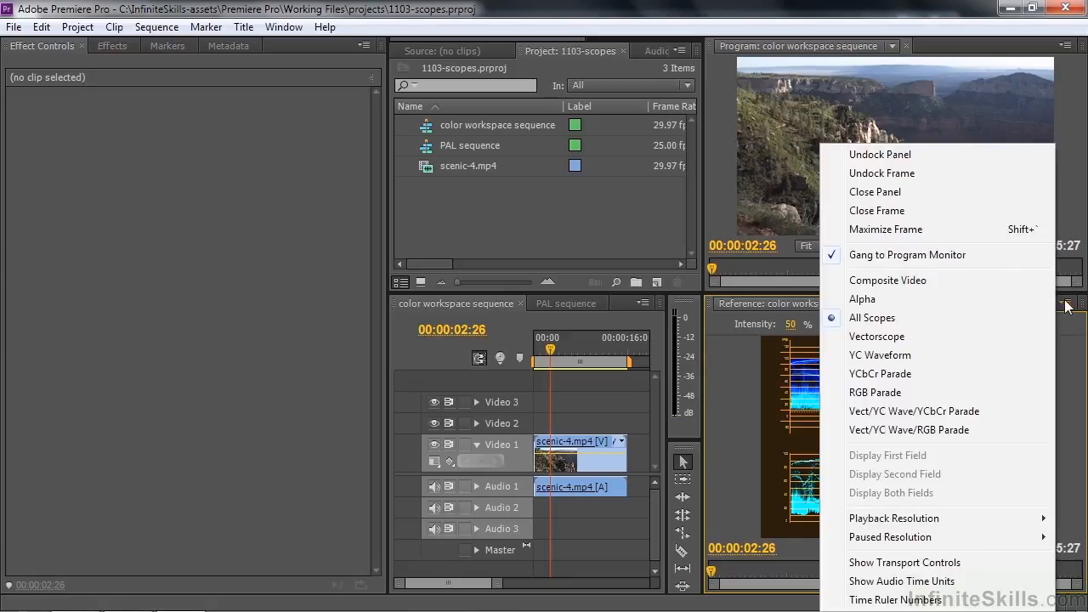
pyautogui.click(905, 357)
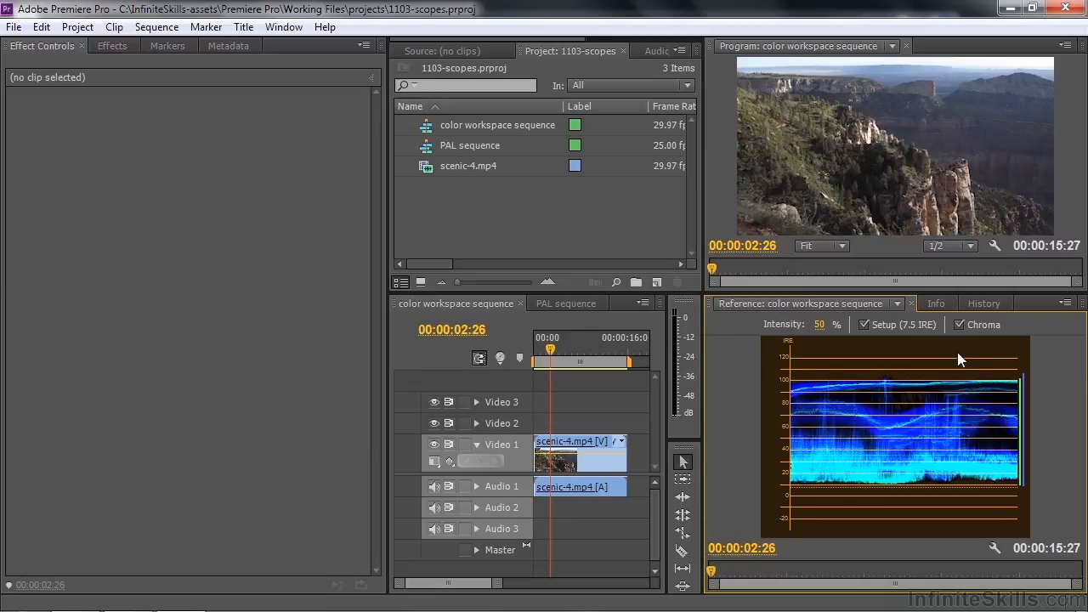
pyautogui.click(958, 325)
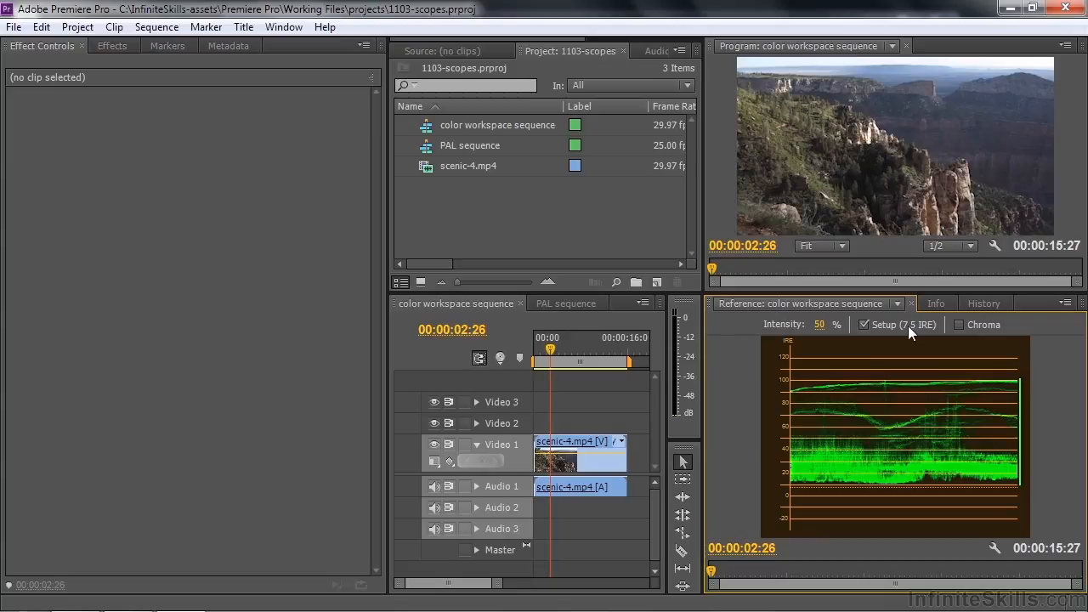
pyautogui.click(864, 325)
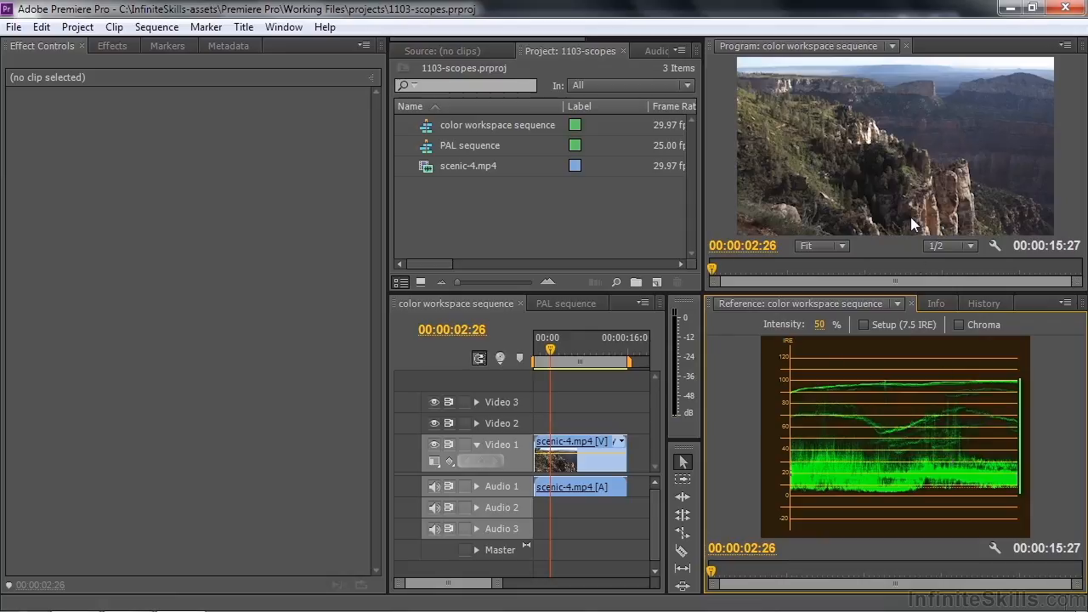
# Move the playhead of the color workspace sequence back to 00:00:01:18
pyautogui.moveTo(546, 349)
pyautogui.mouseDown()
pyautogui.moveTo(589, 358)
pyautogui.moveTo(540, 358)
pyautogui.mouseUp()
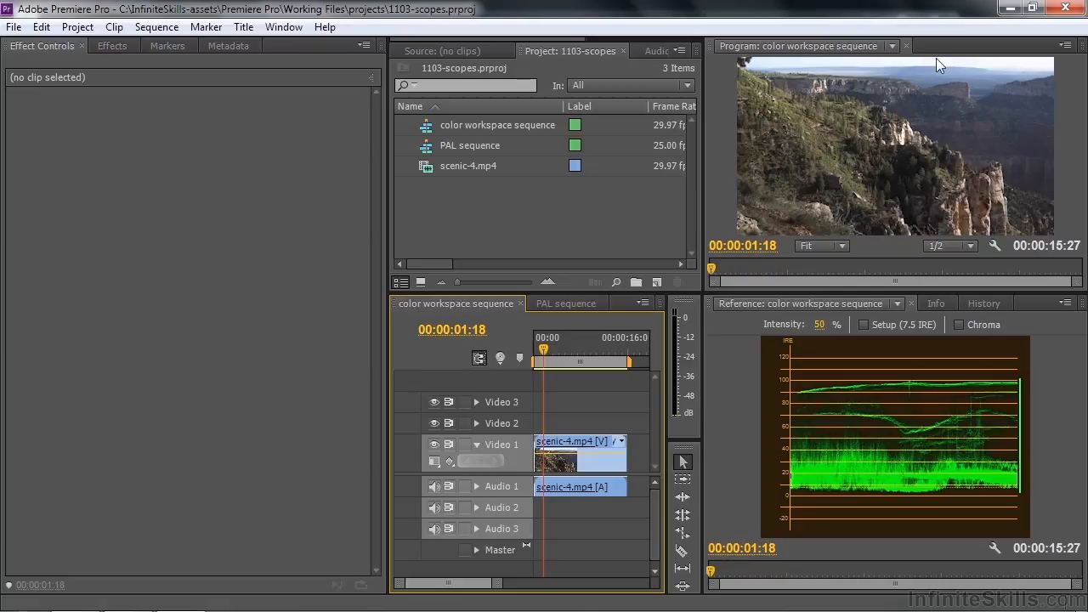
pyautogui.click(901, 180)
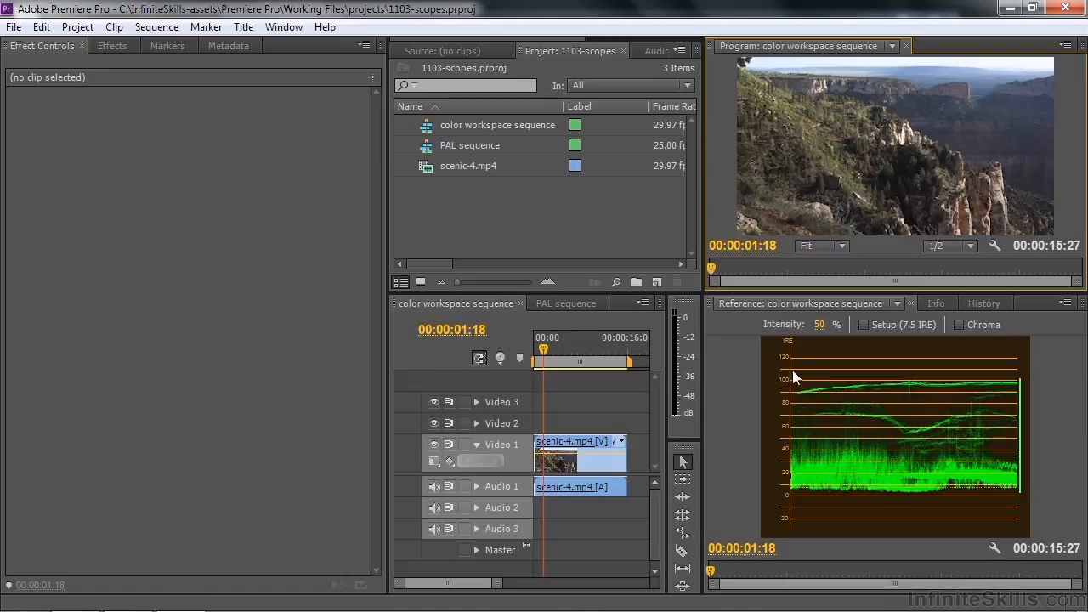
pyautogui.click(885, 422)
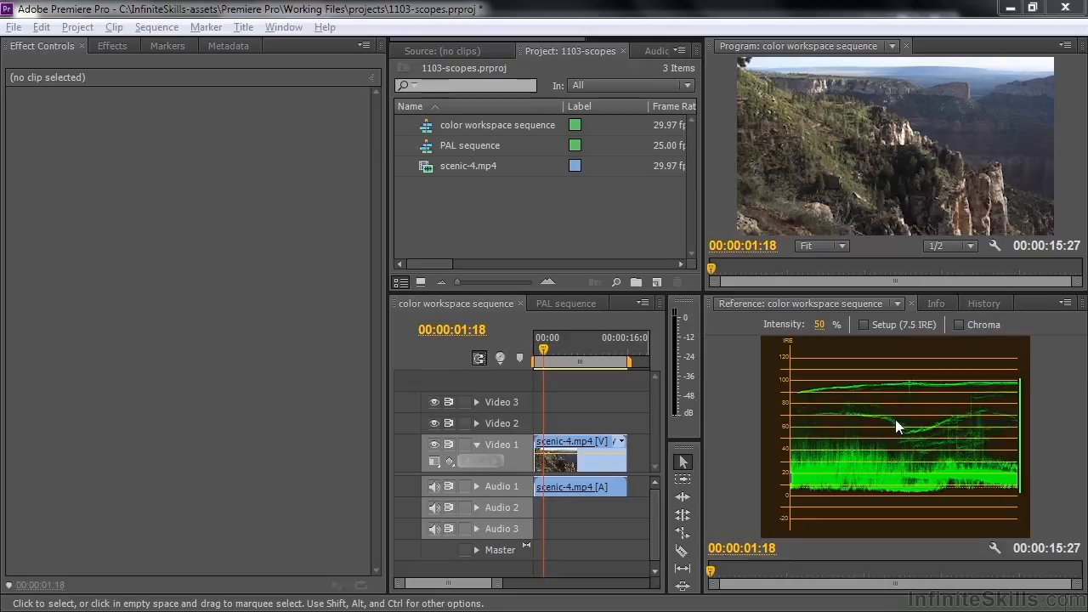
# Compare the waveform scales of the PAL sequence and the color workspace sequence by switching between them, ending on the color workspace sequence
pyautogui.click(556, 303)
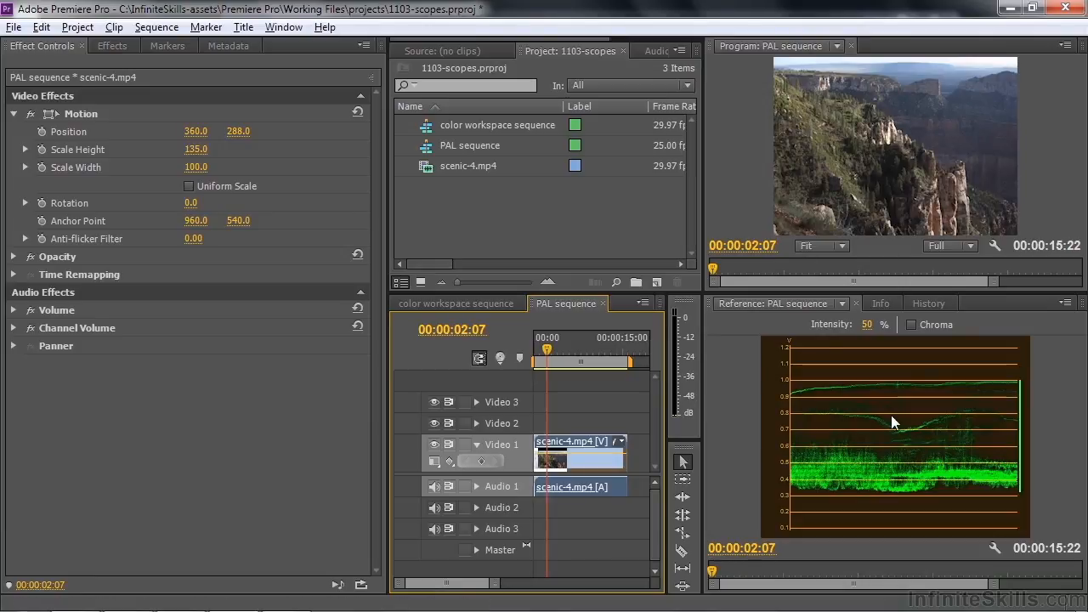
pyautogui.click(493, 304)
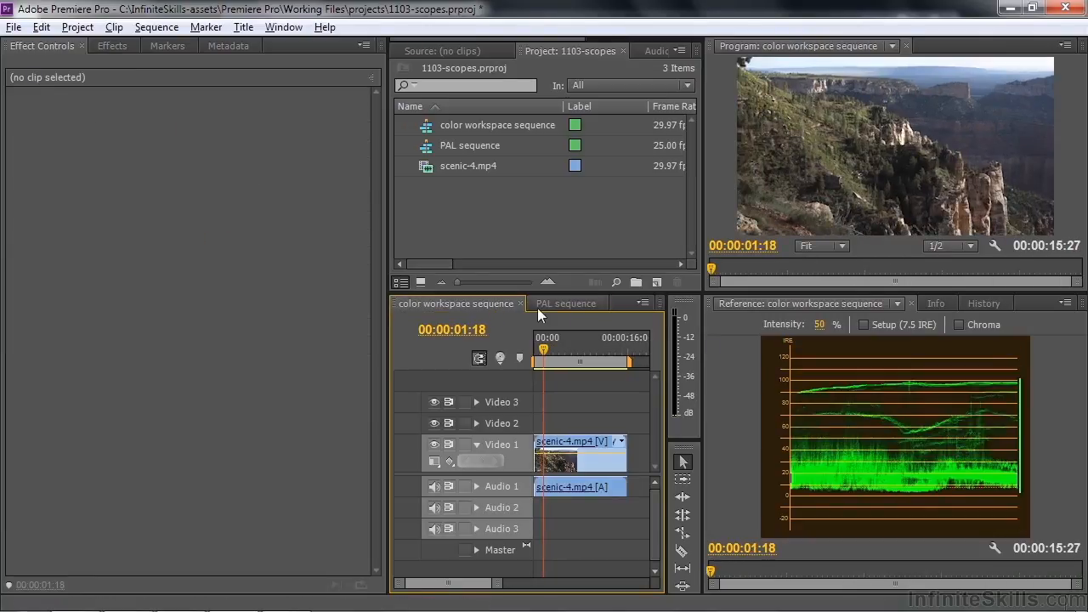
pyautogui.click(578, 304)
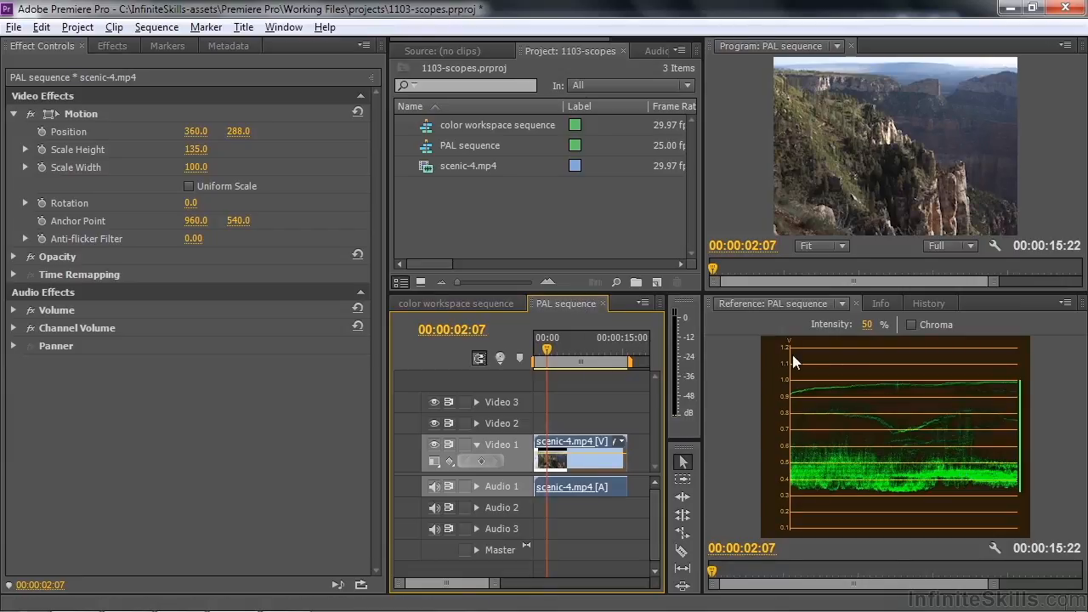
pyautogui.click(489, 303)
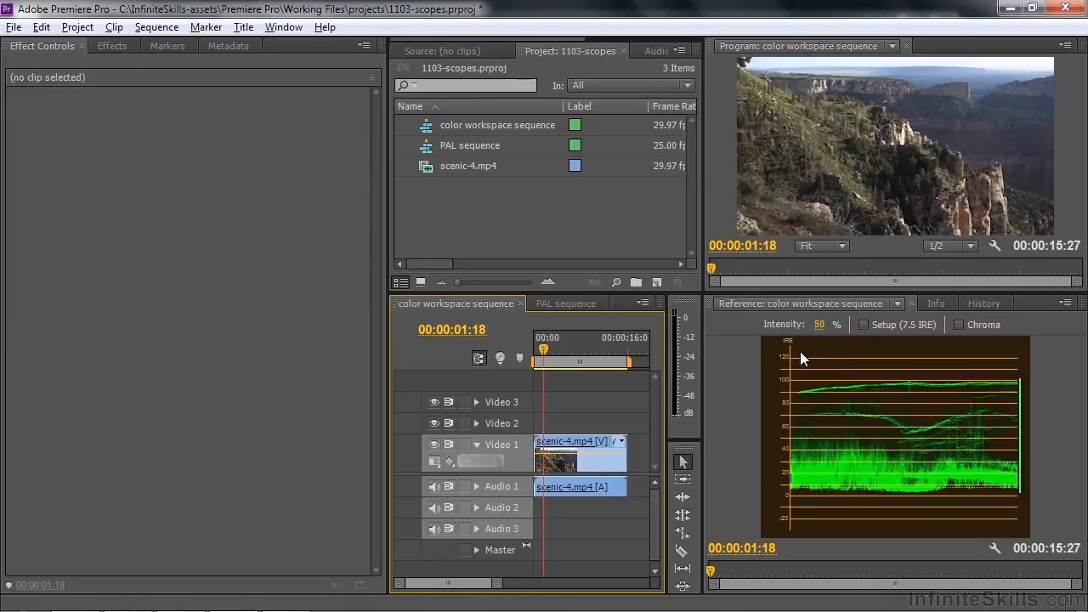
pyautogui.click(582, 300)
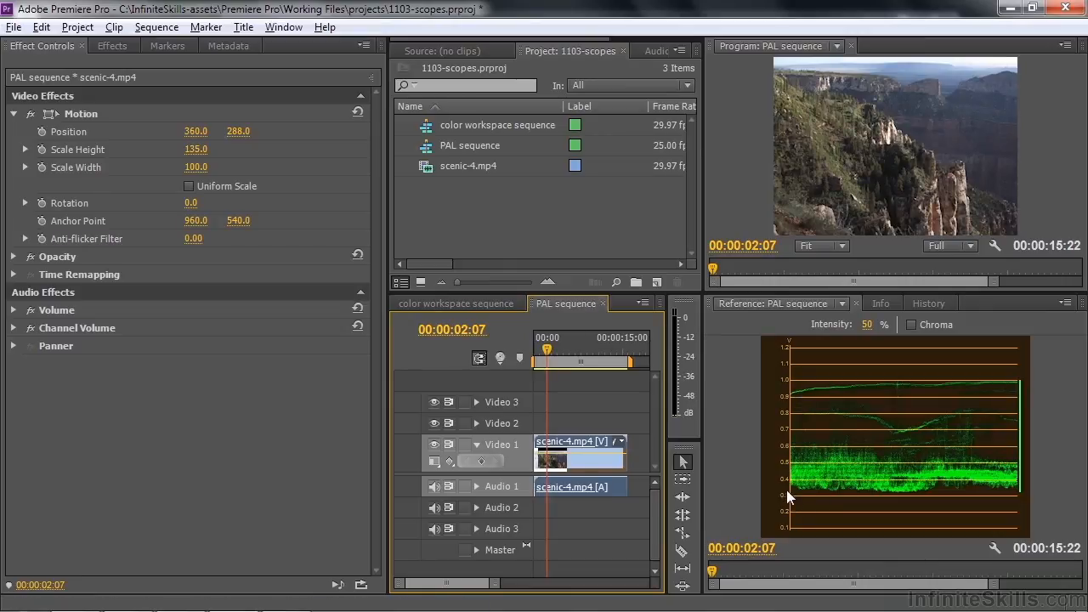
pyautogui.click(457, 302)
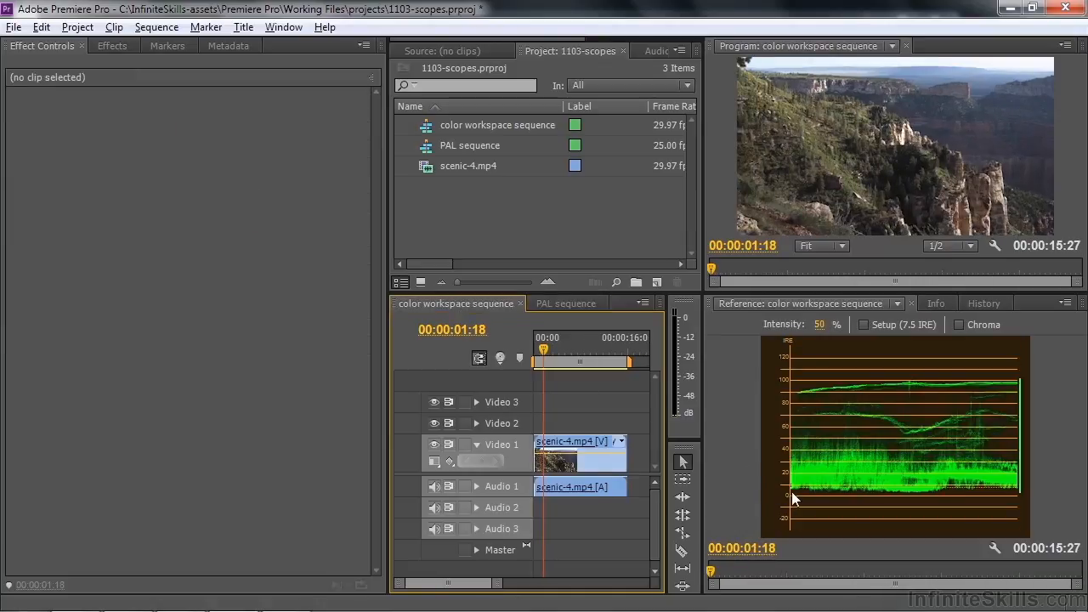
pyautogui.click(578, 304)
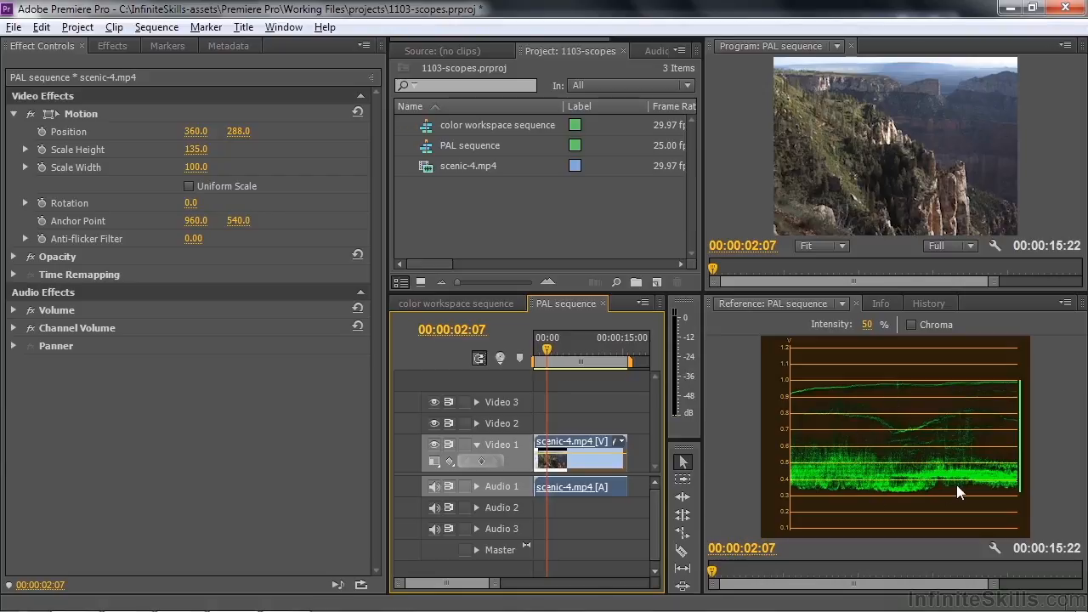
pyautogui.click(463, 303)
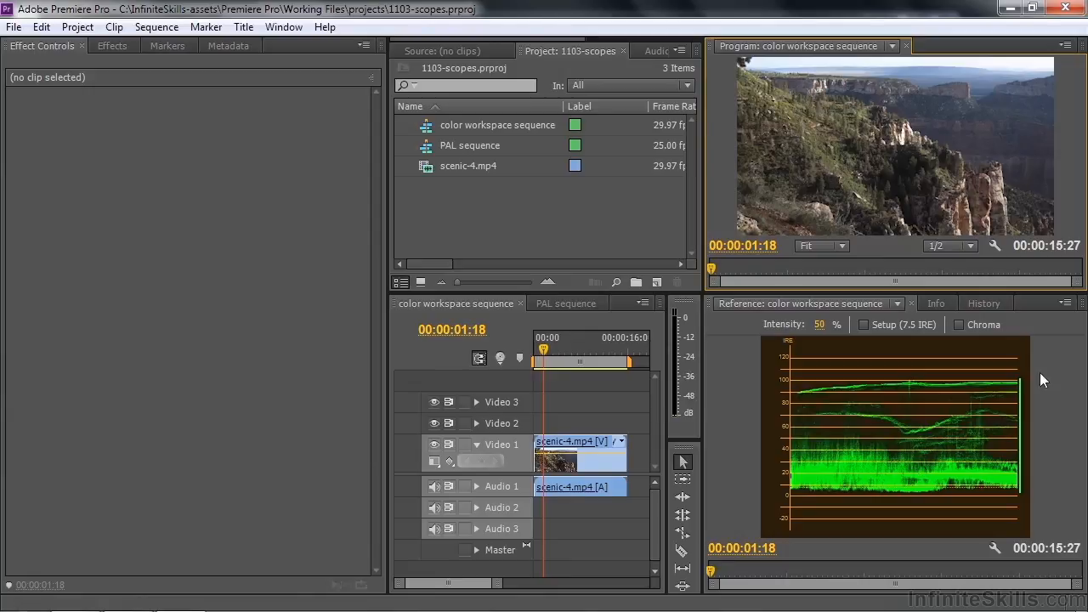
# Show the Vectorscope in the reference monitor, apply Fast Color Corrector to the scenic-4.mp4 clip and display its settings
pyautogui.click(1065, 304)
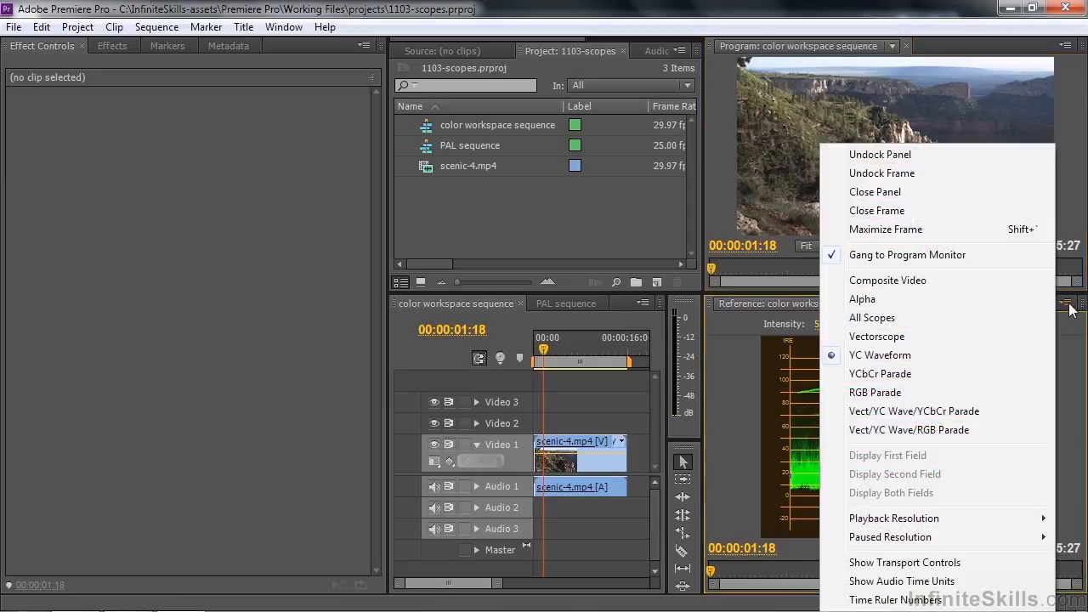
pyautogui.click(892, 336)
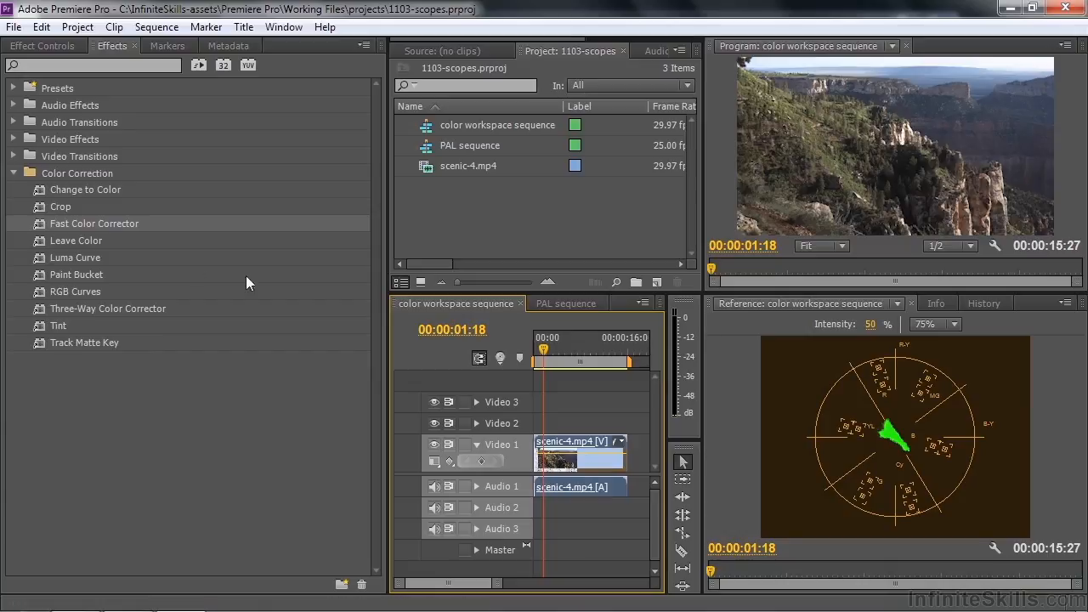
pyautogui.doubleClick(44, 219)
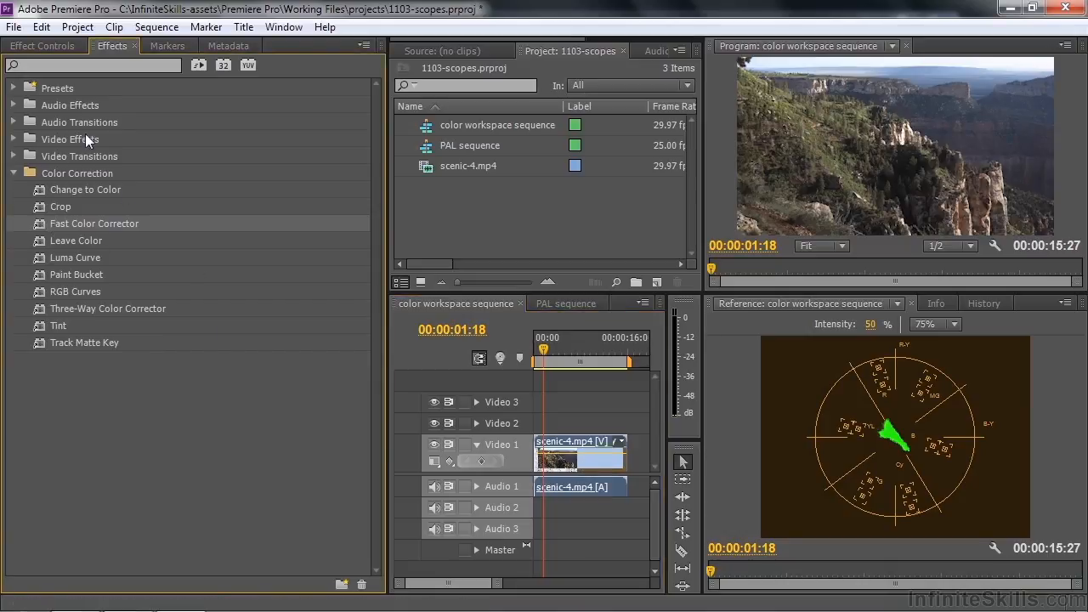
pyautogui.click(42, 49)
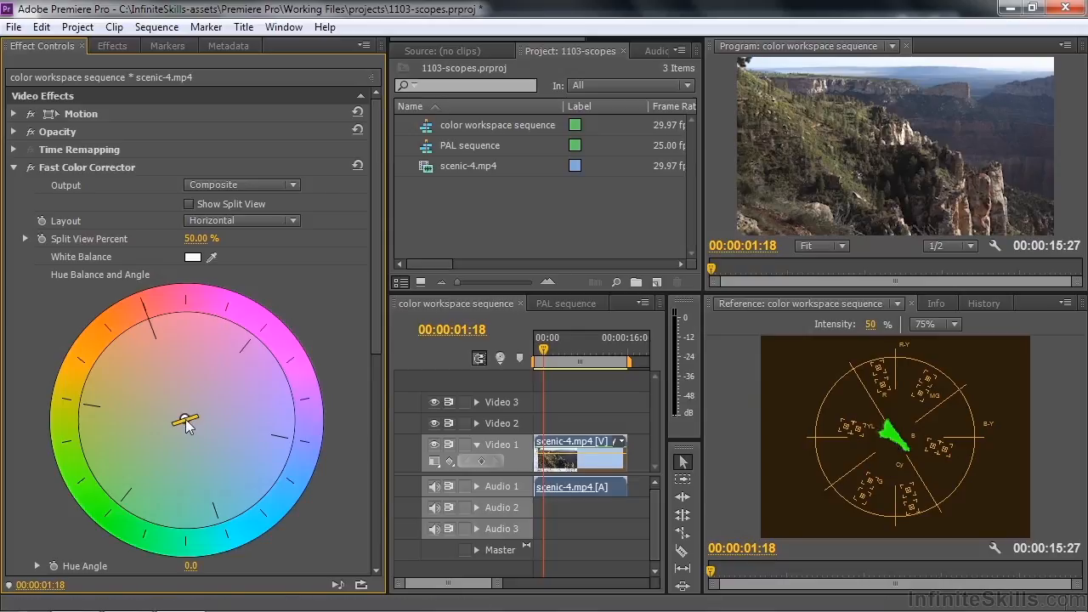
# Push the Fast Color Corrector's hue balance strongly toward red, and return it to the center of the wheel
pyautogui.moveTo(185, 421); pyautogui.dragTo(151, 328)
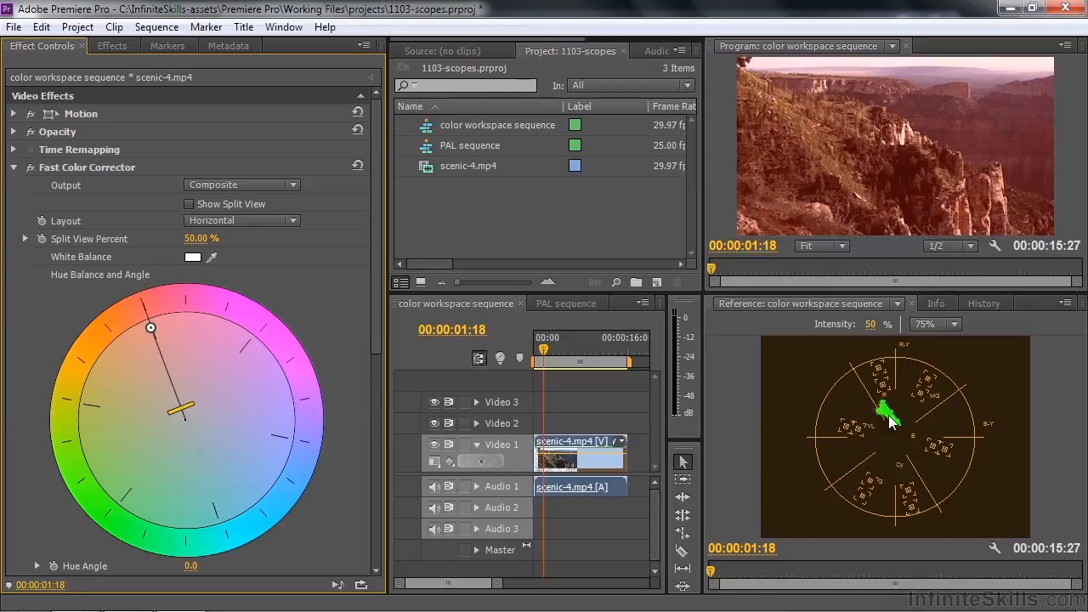
pyautogui.moveTo(149, 330); pyautogui.dragTo(185, 423)
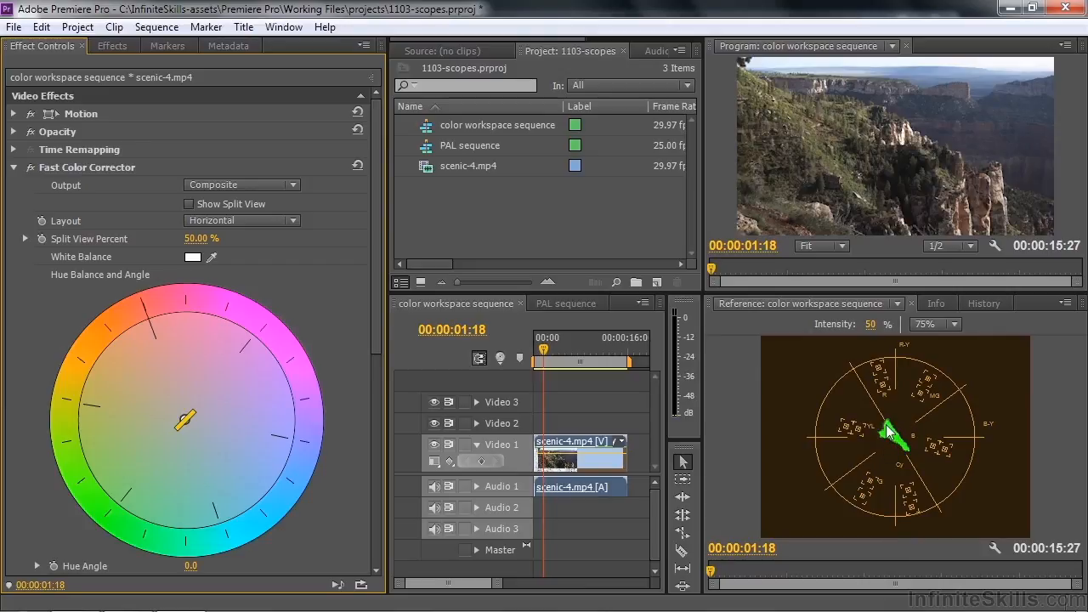
# Set the Fast Color Corrector's Saturation to 200 and the vectorscope scale to 100%
pyautogui.moveTo(373, 333); pyautogui.dragTo(382, 458)
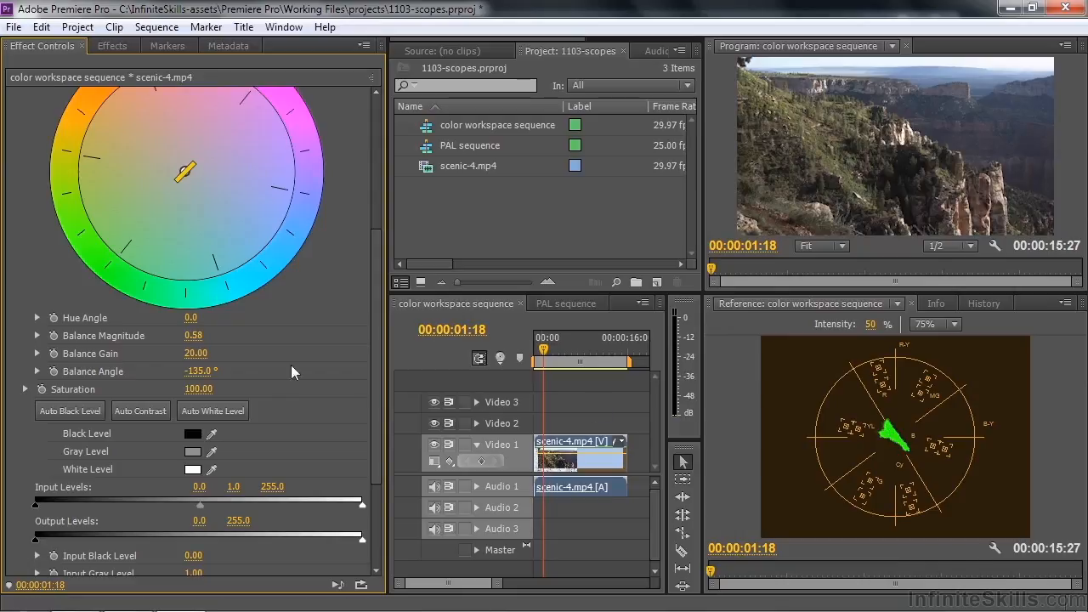
pyautogui.moveTo(197, 389)
pyautogui.mouseDown()
pyautogui.moveTo(123, 389)
pyautogui.moveTo(288, 388)
pyautogui.mouseUp()
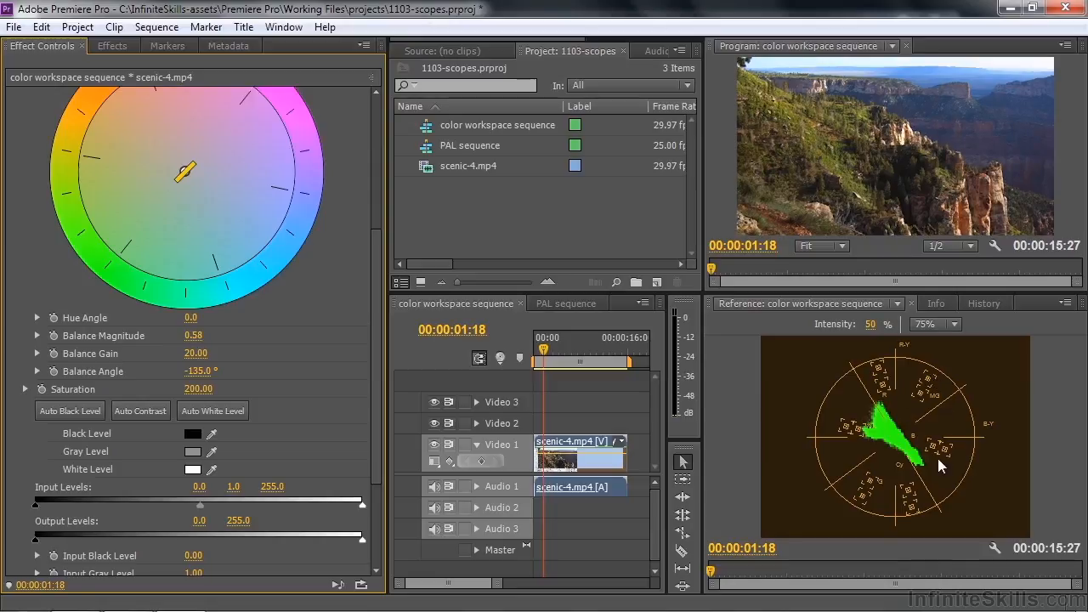
pyautogui.click(955, 324)
pyautogui.click(947, 339)
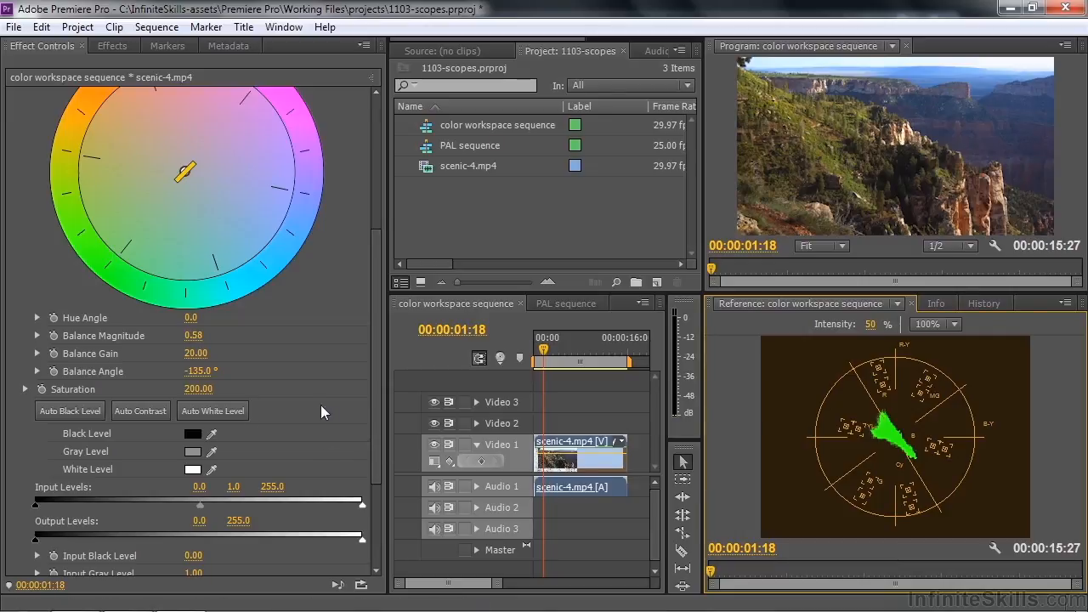
# Collapse and copy the Fast Color Corrector effect, and paste it twice onto the same scenic-4.mp4 clip
pyautogui.moveTo(379, 454); pyautogui.dragTo(380, 314)
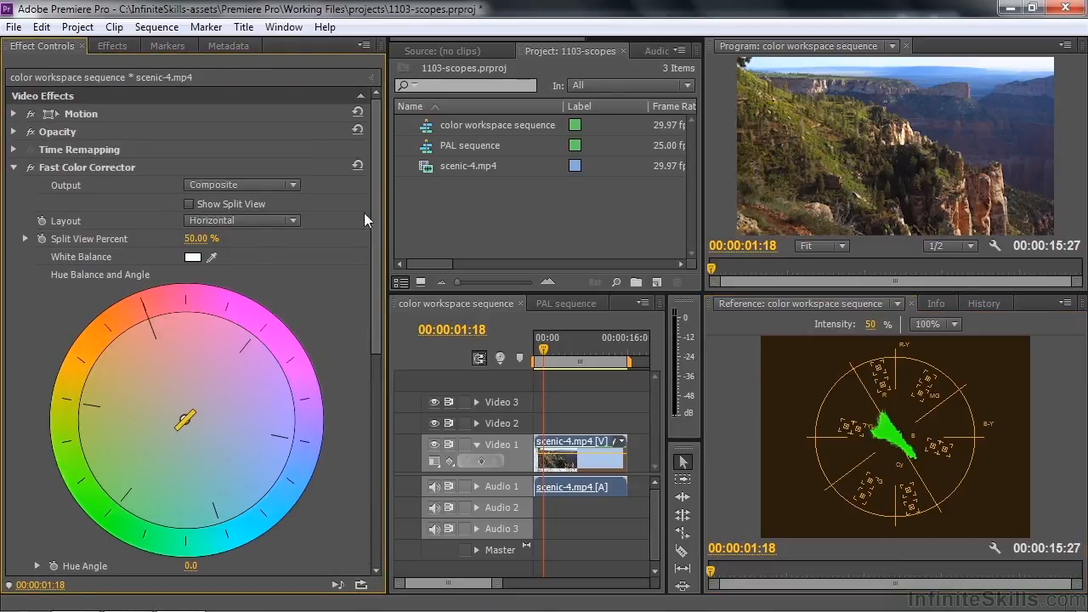
pyautogui.click(13, 168)
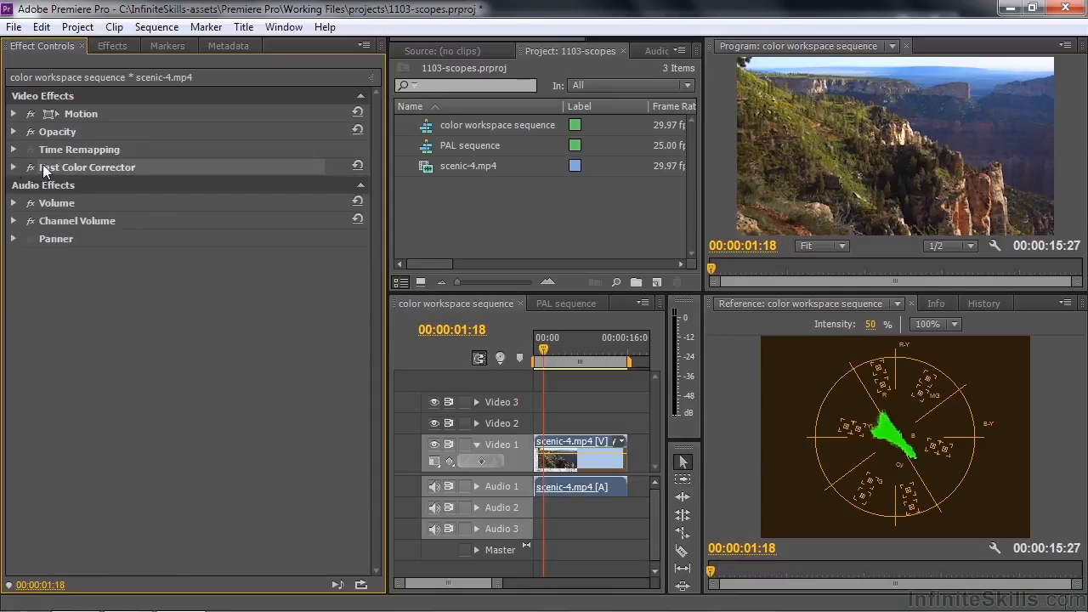
pyautogui.rightClick(65, 173)
pyautogui.click(119, 248)
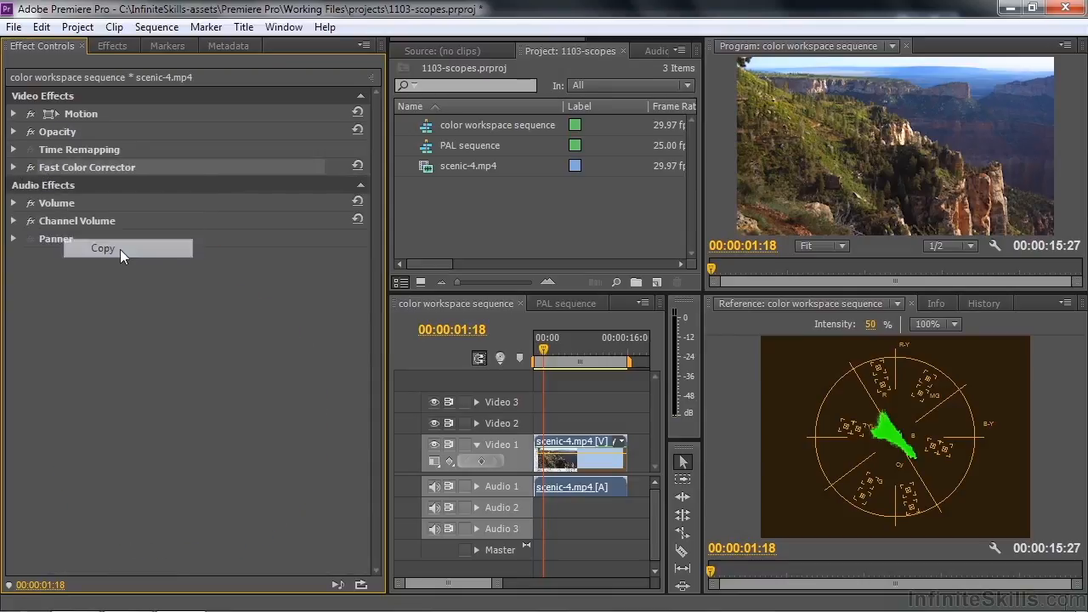
pyautogui.rightClick(167, 303)
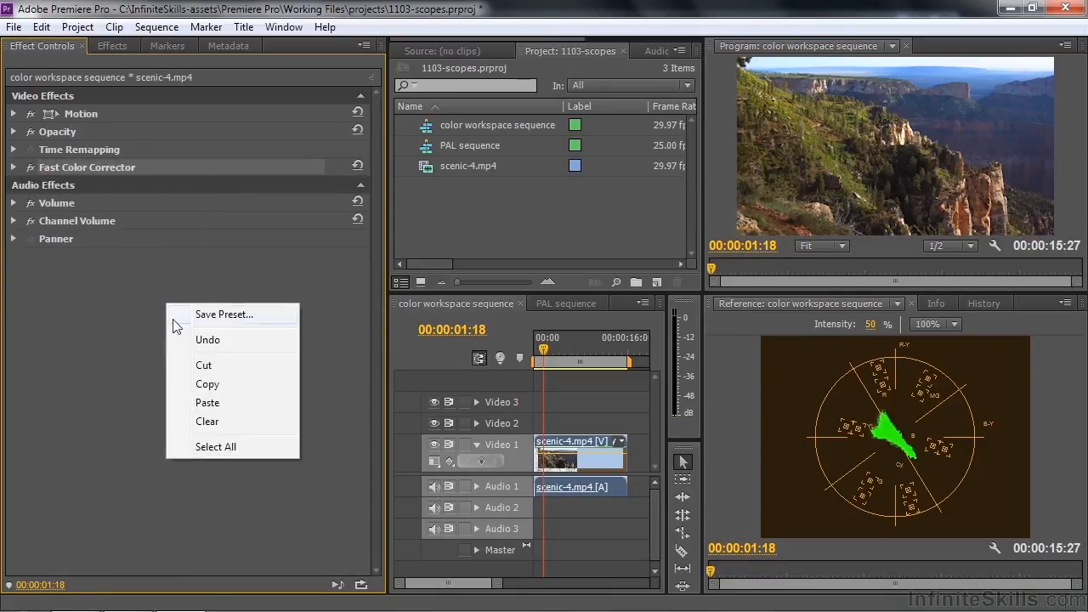
pyautogui.click(226, 406)
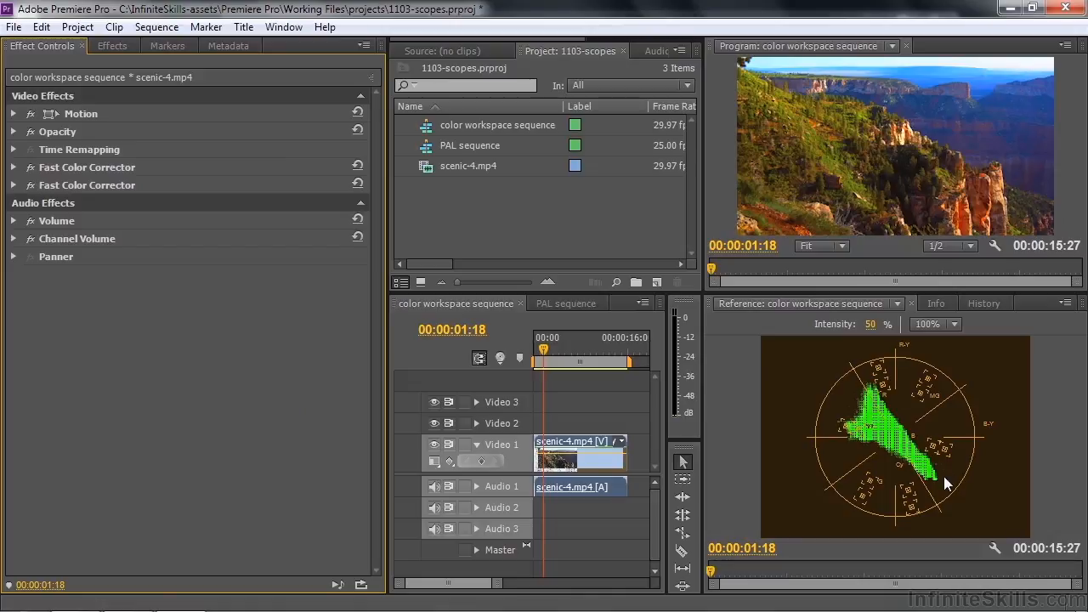
pyautogui.rightClick(93, 309)
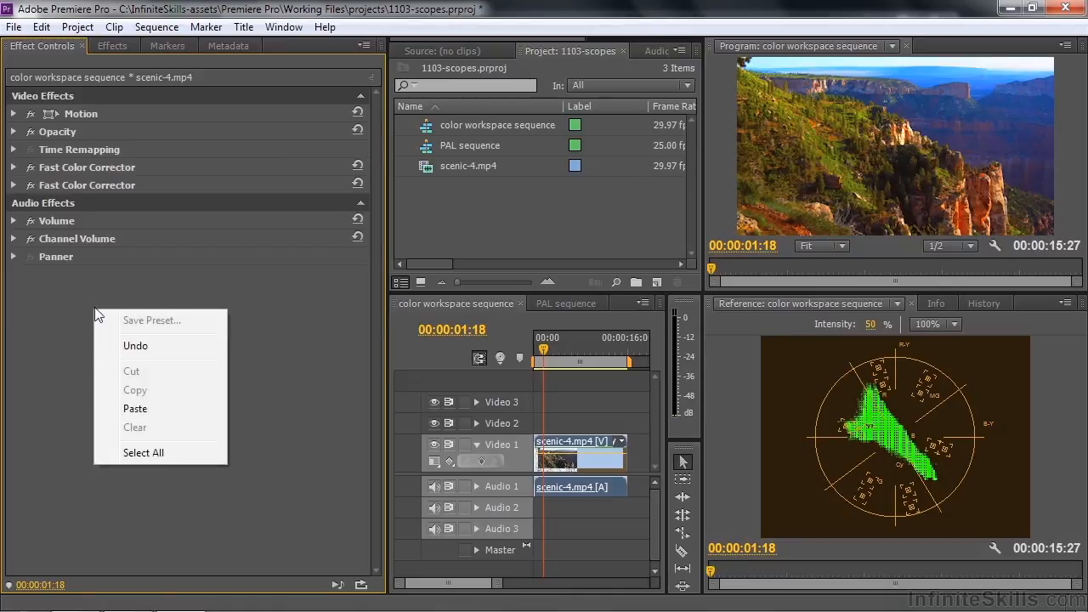
pyautogui.click(164, 411)
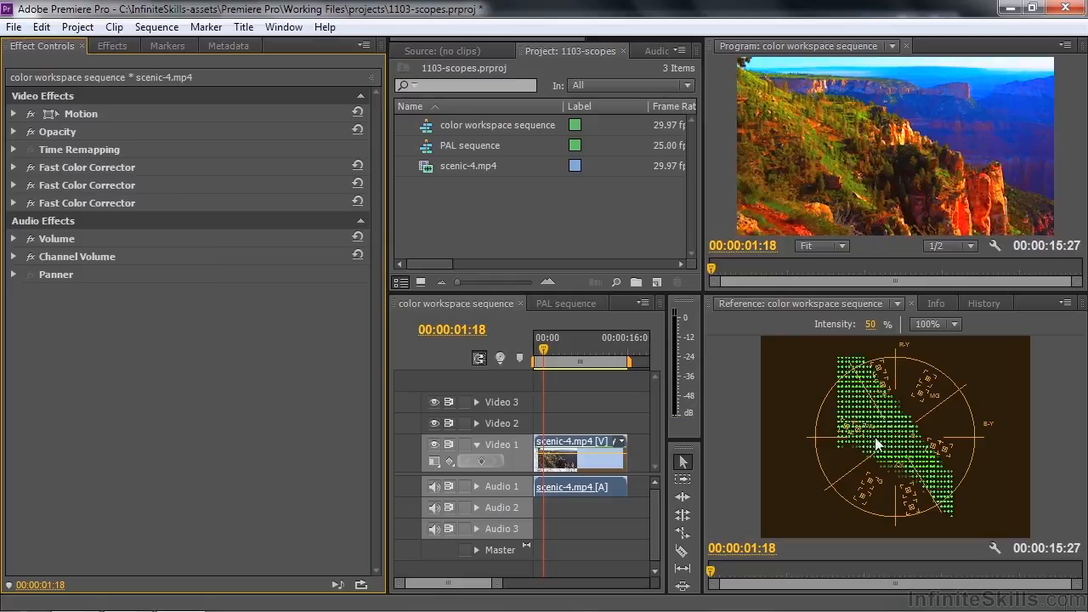
# Lower the Saturation of the last Fast Color Corrector effect to about 98
pyautogui.click(13, 203)
pyautogui.moveTo(372, 266); pyautogui.dragTo(367, 433)
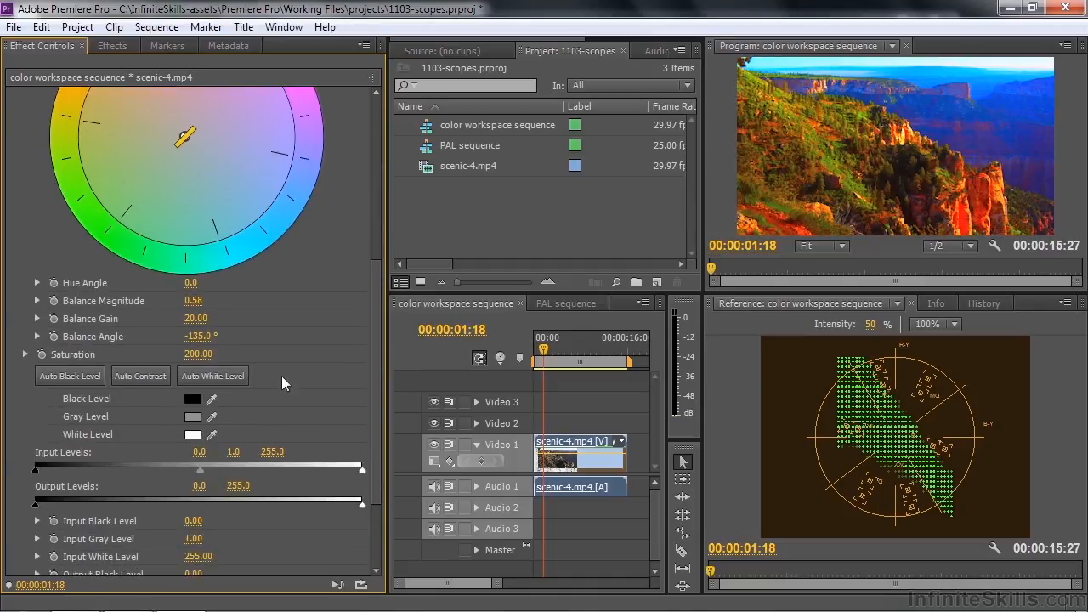
pyautogui.click(25, 354)
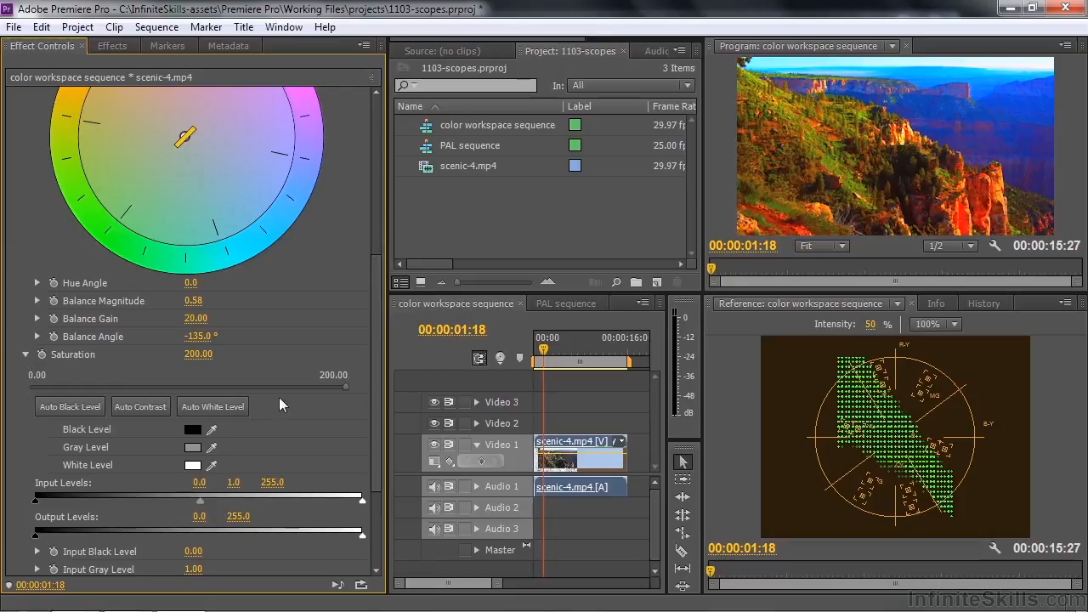
pyautogui.moveTo(345, 384)
pyautogui.mouseDown()
pyautogui.moveTo(194, 391)
pyautogui.moveTo(214, 398)
pyautogui.mouseUp()
pyautogui.moveTo(220, 395)
pyautogui.mouseDown()
pyautogui.moveTo(175, 395)
pyautogui.moveTo(187, 395)
pyautogui.mouseUp()
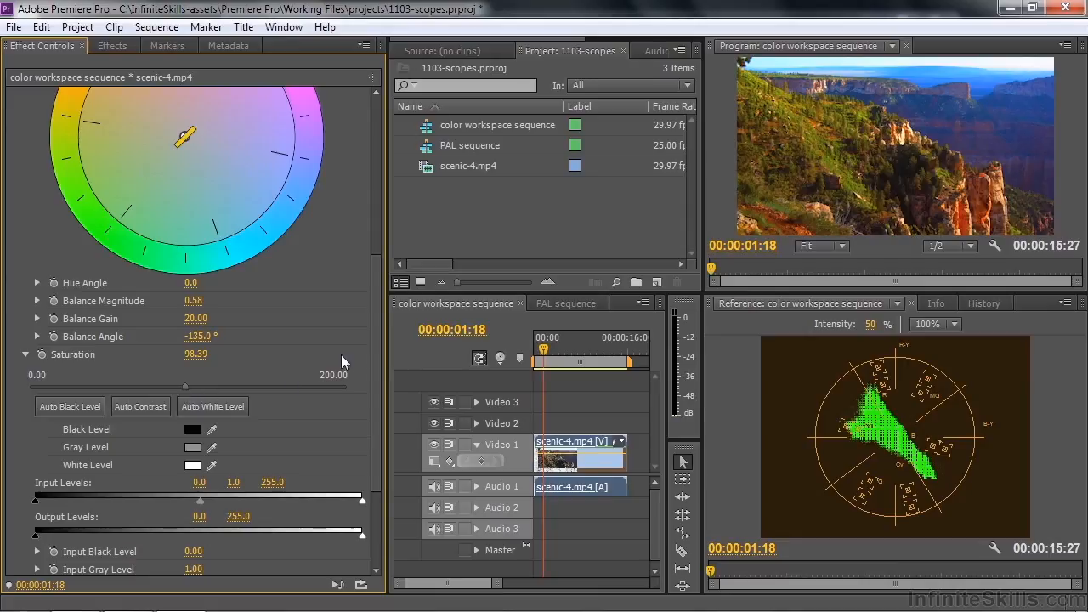
# Push the hue balance fully toward blue at a balance angle of about 8°, and swing it to green at about 128°
pyautogui.moveTo(375, 379); pyautogui.dragTo(379, 255)
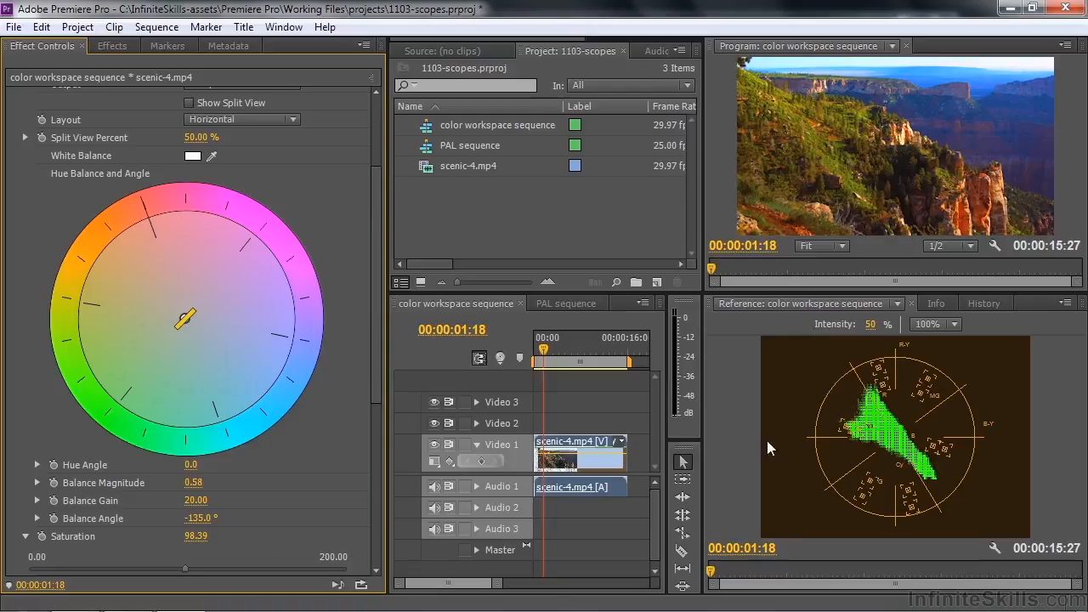
pyautogui.moveTo(189, 322)
pyautogui.mouseDown()
pyautogui.moveTo(161, 291)
pyautogui.moveTo(134, 219)
pyautogui.moveTo(198, 215)
pyautogui.moveTo(272, 244)
pyautogui.moveTo(299, 283)
pyautogui.moveTo(305, 337)
pyautogui.mouseUp()
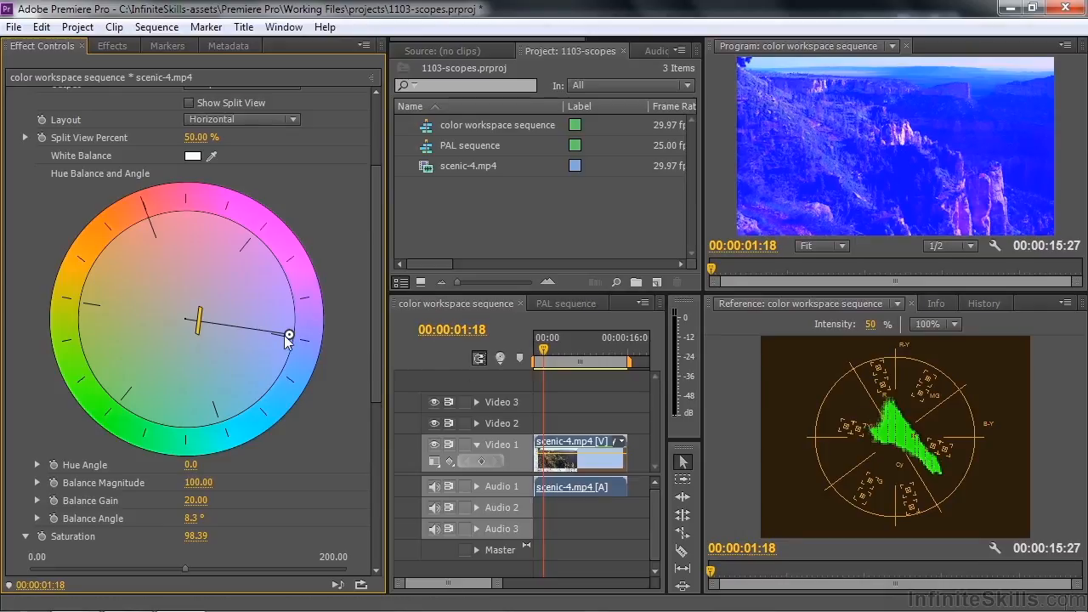
pyautogui.moveTo(289, 334); pyautogui.dragTo(123, 405)
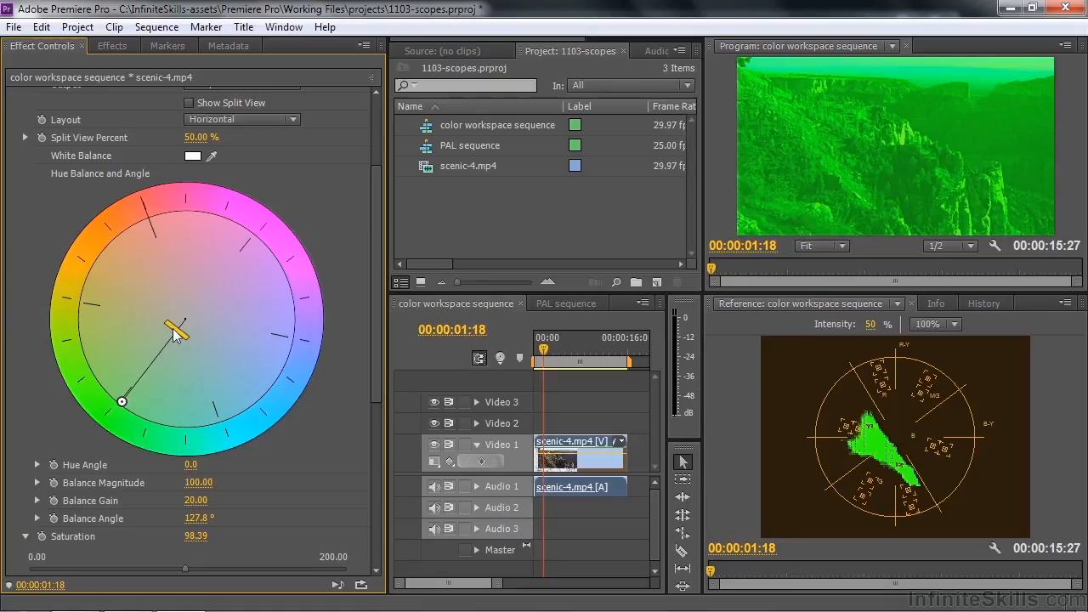
# Reduce the balance gain to 5.80, shift the balance moderately toward red at magnitude 42.07 and angle -105.3°, and rotate the hue angle to 1.5°
pyautogui.moveTo(177, 329)
pyautogui.mouseDown()
pyautogui.moveTo(156, 367)
pyautogui.moveTo(185, 321)
pyautogui.mouseUp()
pyautogui.moveTo(123, 400); pyautogui.dragTo(149, 240)
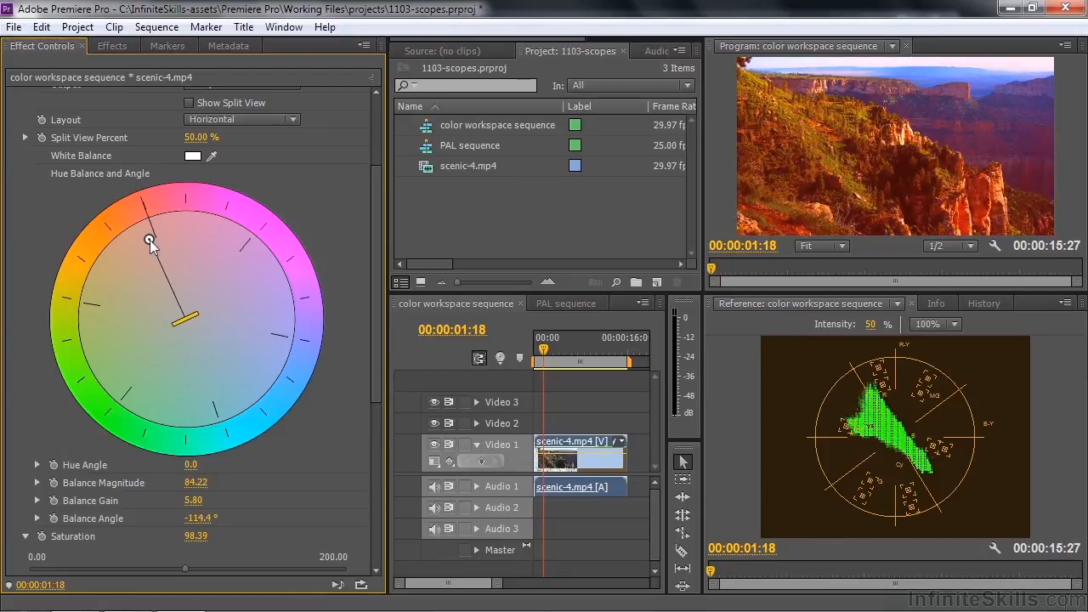
pyautogui.moveTo(165, 198)
pyautogui.mouseDown()
pyautogui.moveTo(236, 207)
pyautogui.moveTo(269, 228)
pyautogui.moveTo(308, 304)
pyautogui.moveTo(294, 367)
pyautogui.moveTo(302, 364)
pyautogui.moveTo(293, 246)
pyautogui.moveTo(204, 192)
pyautogui.moveTo(152, 196)
pyautogui.moveTo(85, 233)
pyautogui.mouseUp()
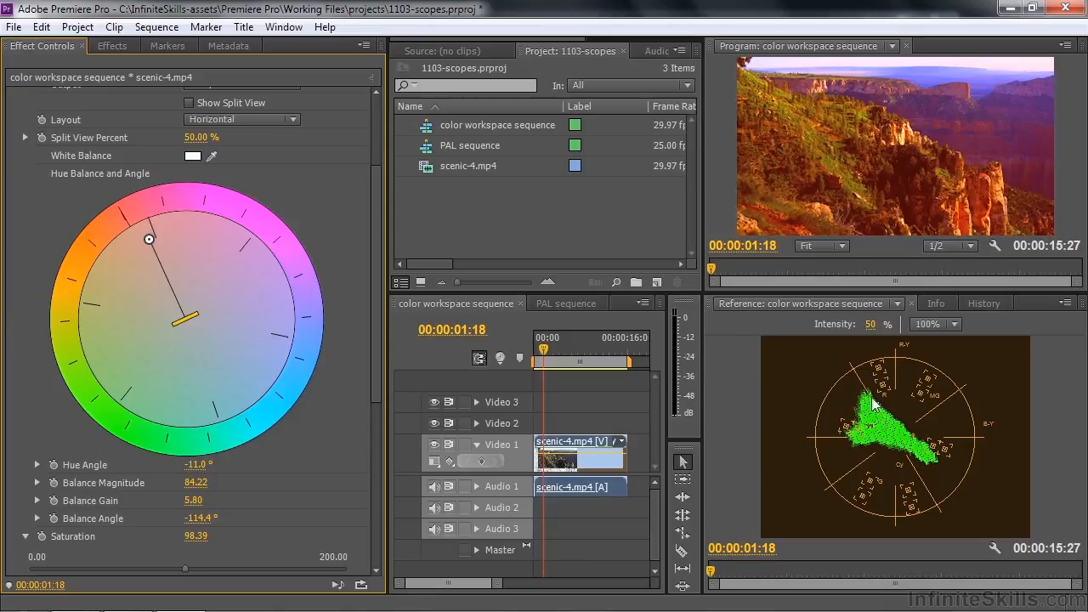
pyautogui.moveTo(204, 216)
pyautogui.mouseDown()
pyautogui.moveTo(182, 207)
pyautogui.moveTo(111, 226)
pyautogui.moveTo(149, 204)
pyautogui.moveTo(182, 313)
pyautogui.moveTo(174, 277)
pyautogui.mouseUp()
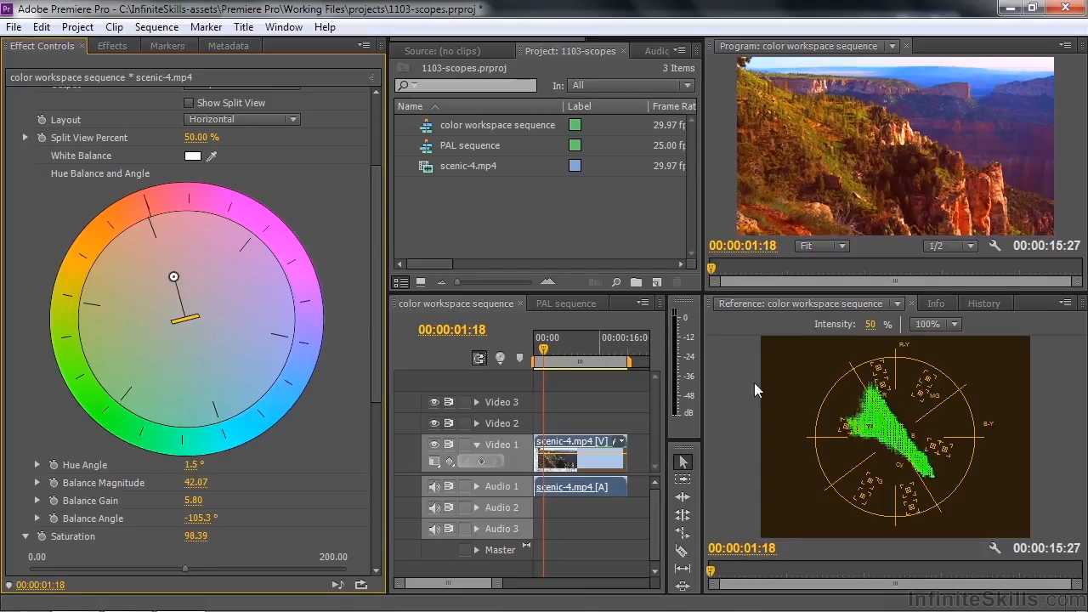